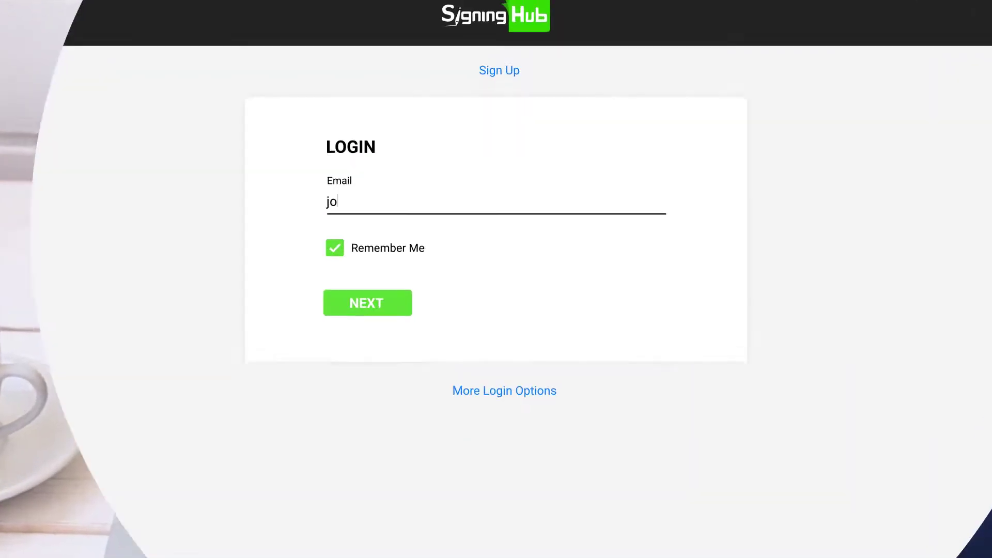
- Sign in to Signing Hub with the account email and password
{"action": "key", "text": "Return"}
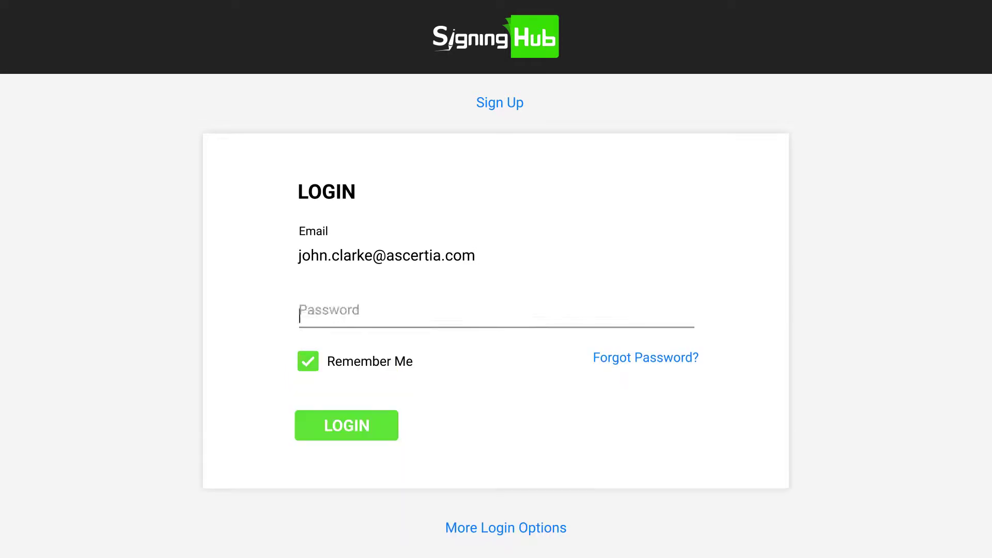
{"action": "type", "text": "••••••••••••••"}
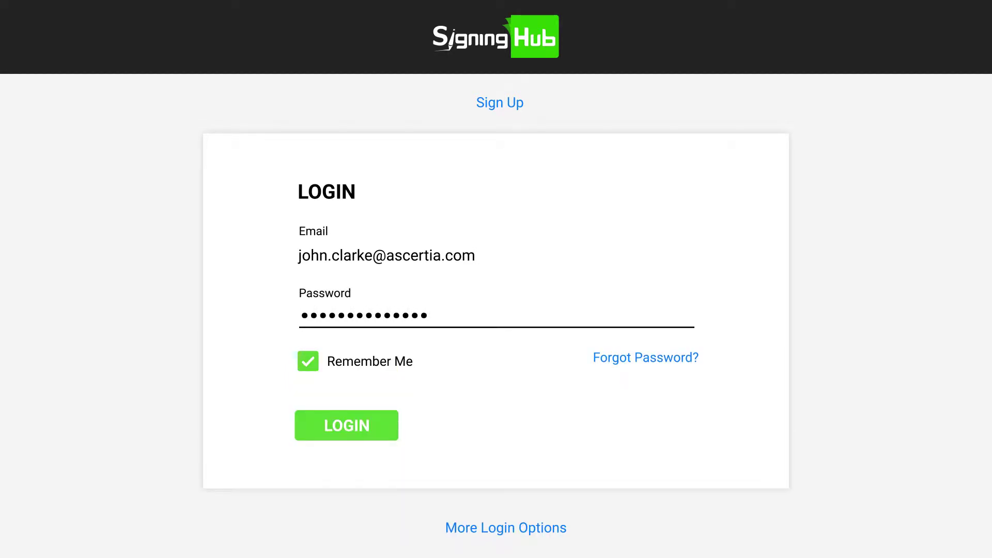
{"action": "left_click", "coordinate": [351, 428]}
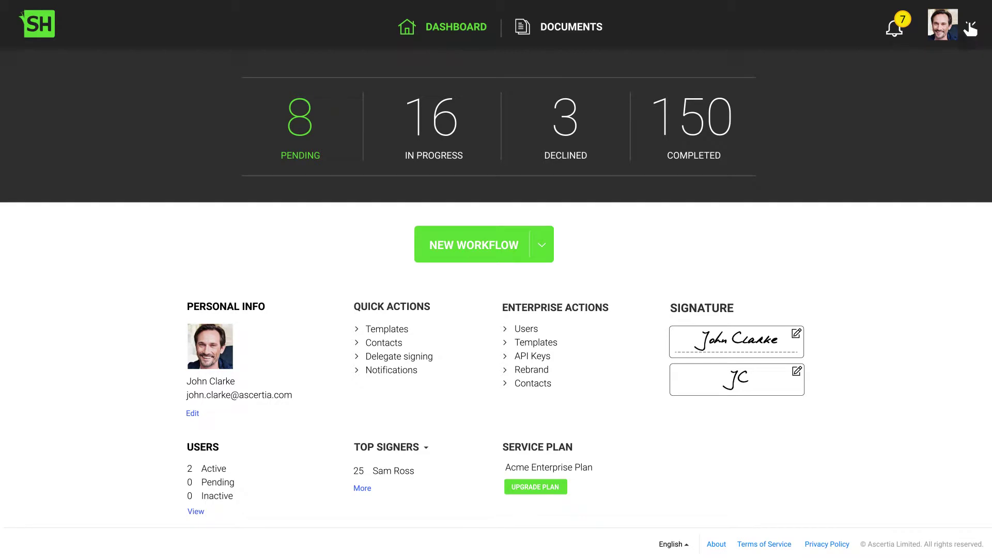
- Start a new template in My Settings > Templates and upload the Product Sales Agreement document
{"action": "left_click", "coordinate": [970, 27]}
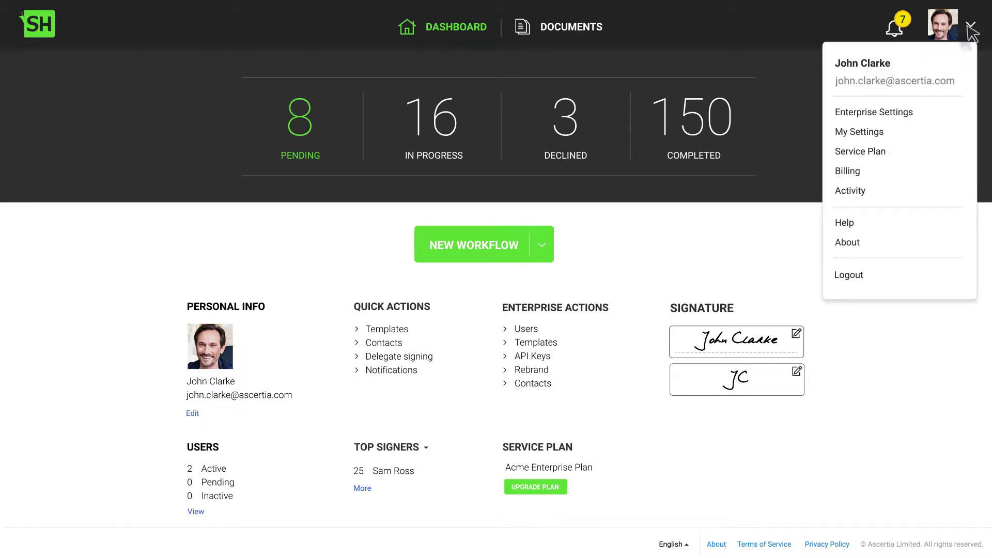
{"action": "left_click", "coordinate": [875, 131]}
{"action": "left_click", "coordinate": [73, 178]}
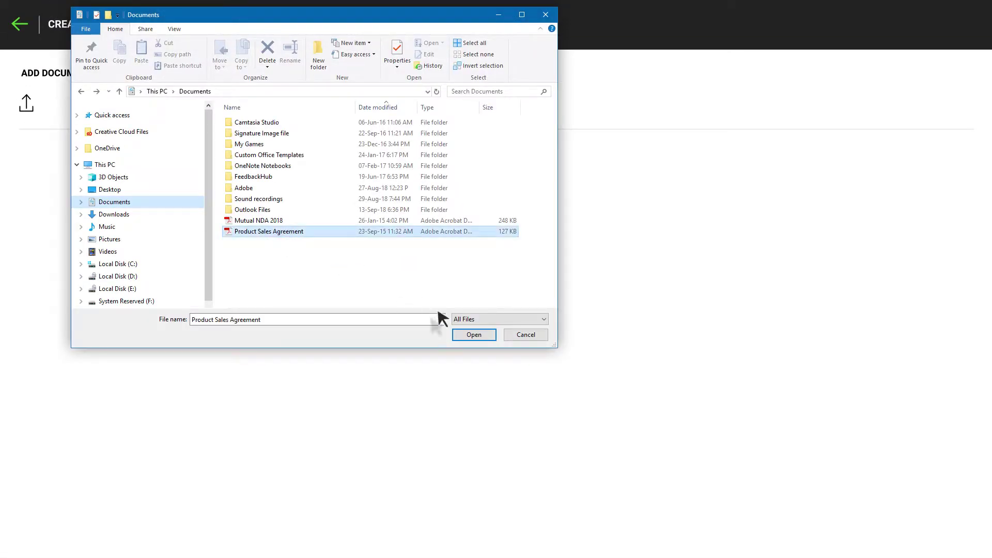
{"action": "left_click", "coordinate": [474, 335]}
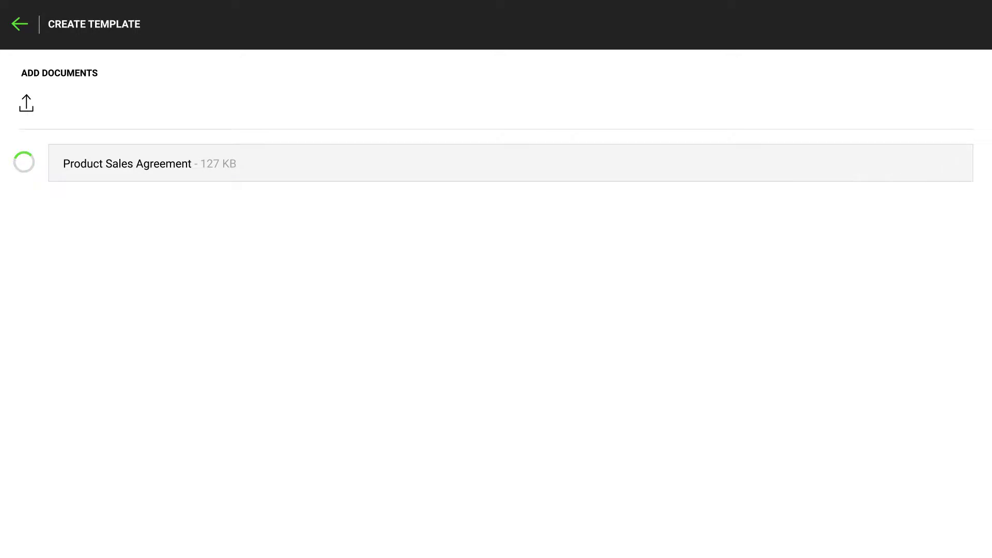
- Add three suggested contacts as recipients, keeping recipient 1's role as Signer
{"action": "left_click", "coordinate": [106, 311]}
{"action": "type", "text": "S"}
{"action": "key", "text": "Return"}
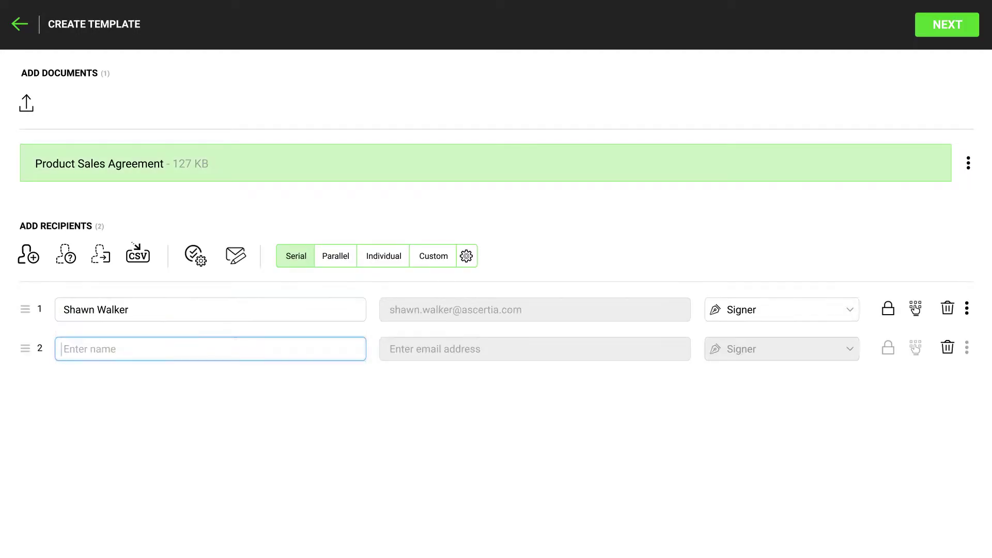
{"action": "type", "text": "J"}
{"action": "key", "text": "Return"}
{"action": "type", "text": "N"}
{"action": "key", "text": "Return"}
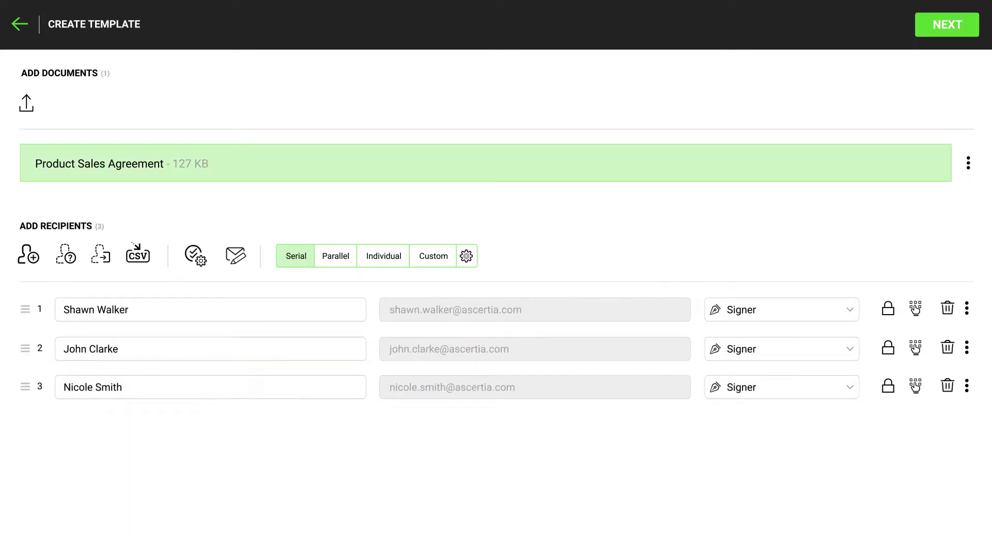
{"action": "left_click", "coordinate": [752, 312]}
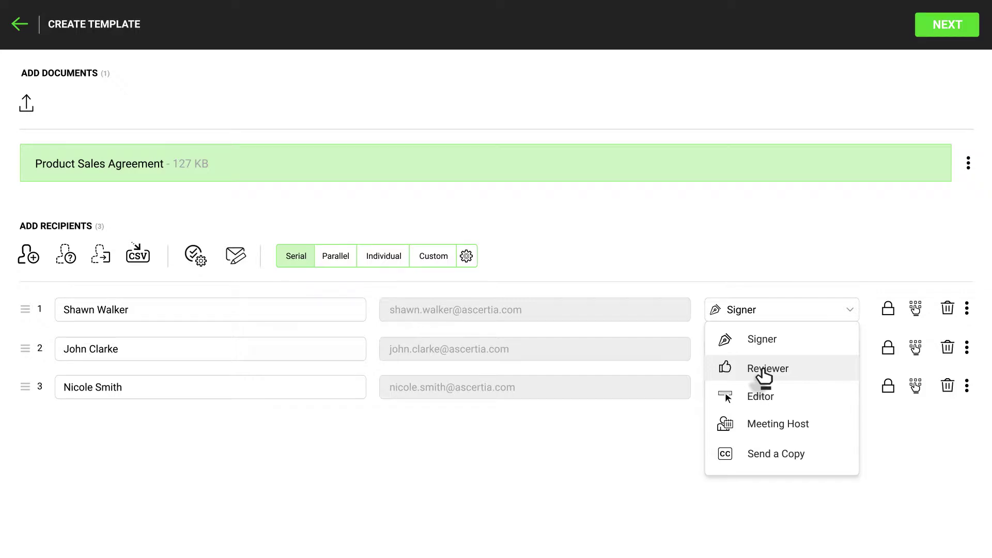
{"action": "left_click", "coordinate": [690, 442]}
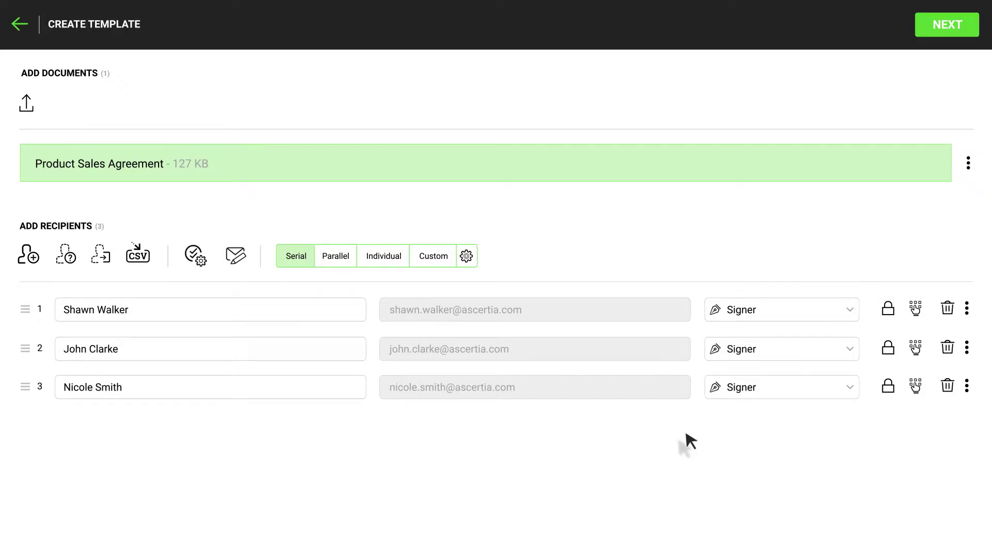
- Set post-processing to send the completed document to one selected contact
{"action": "left_click", "coordinate": [888, 310]}
{"action": "left_click", "coordinate": [507, 99]}
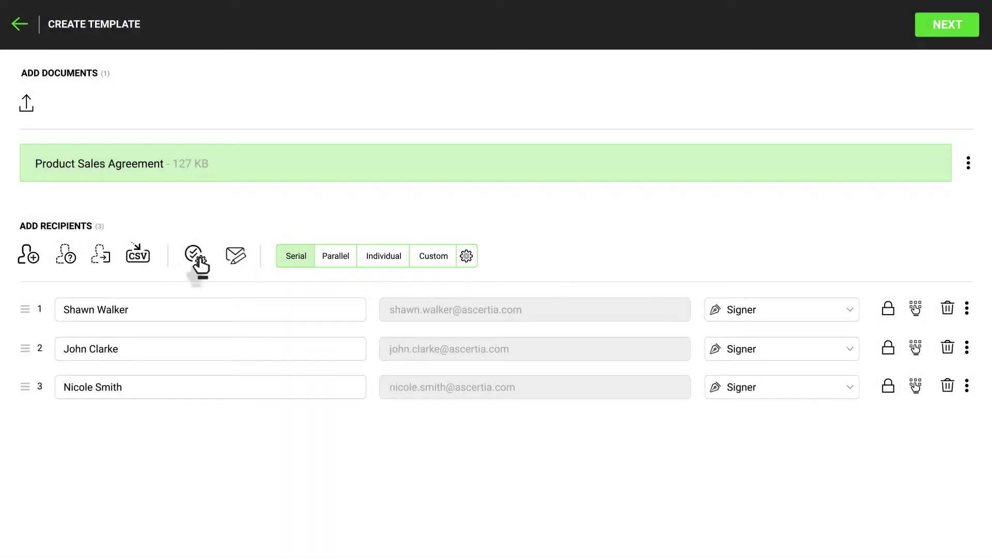
{"action": "left_click", "coordinate": [197, 261]}
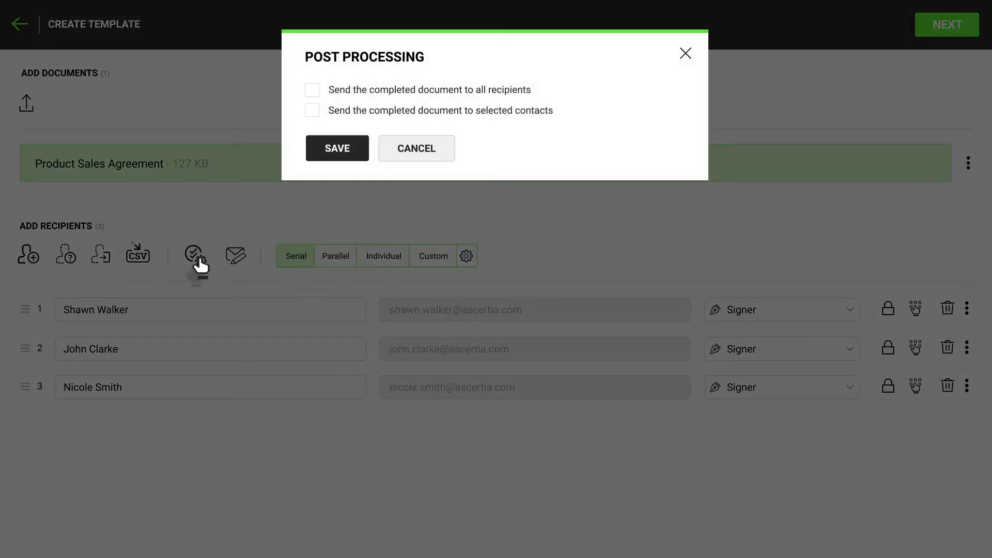
{"action": "left_click", "coordinate": [312, 110]}
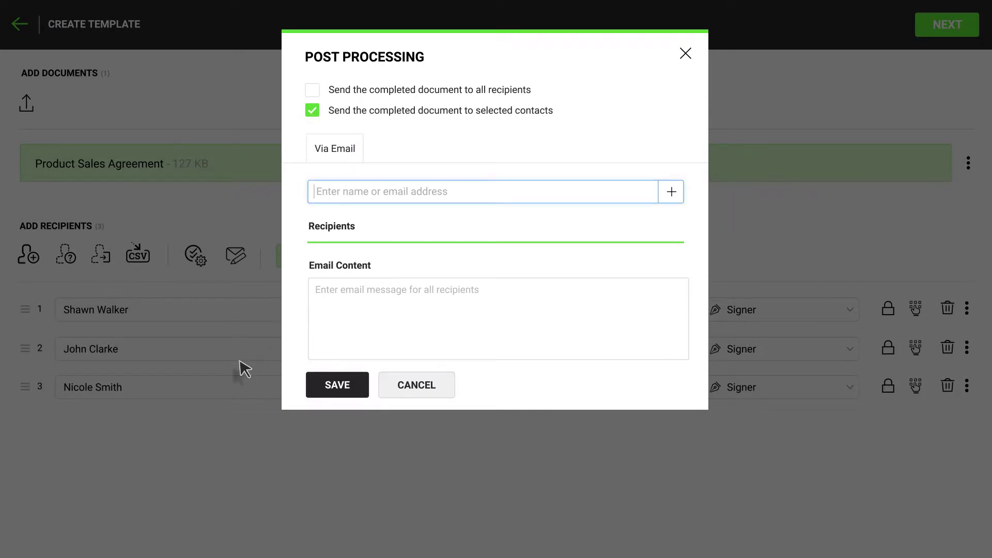
{"action": "type", "text": "N"}
{"action": "key", "text": "Return"}
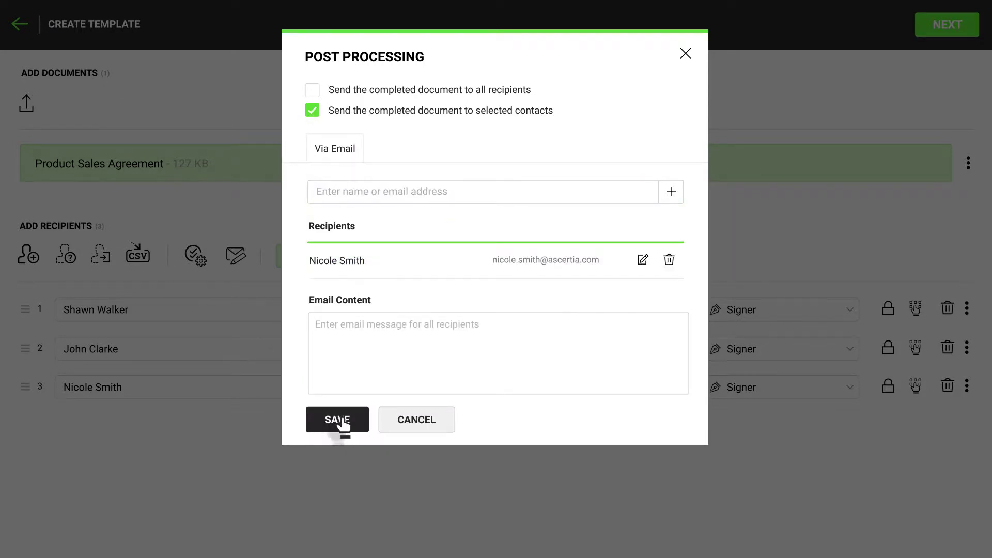
{"action": "left_click", "coordinate": [339, 421]}
- Keep serial signing order and confirm the message for all recipients
{"action": "left_click", "coordinate": [336, 261]}
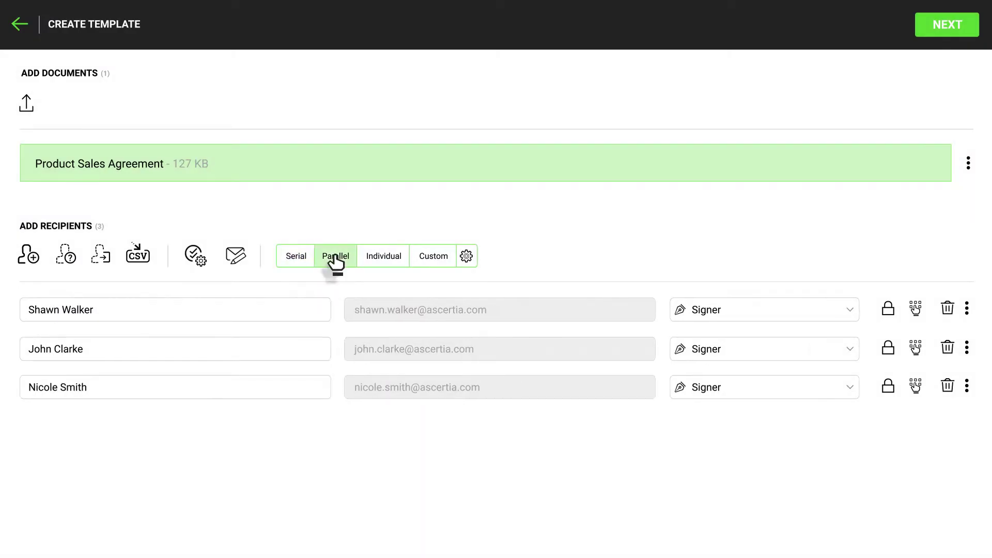
{"action": "left_click", "coordinate": [302, 261]}
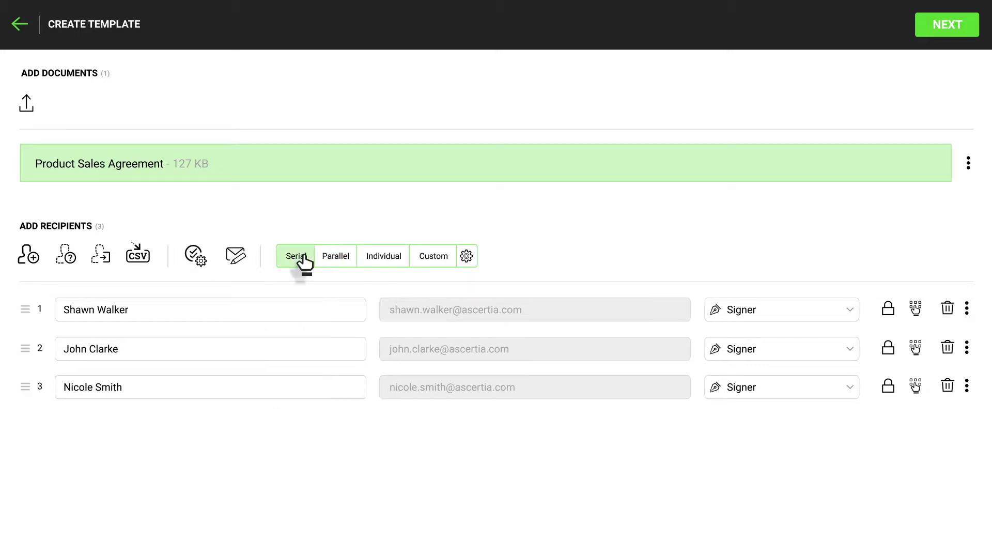
{"action": "left_click", "coordinate": [236, 258]}
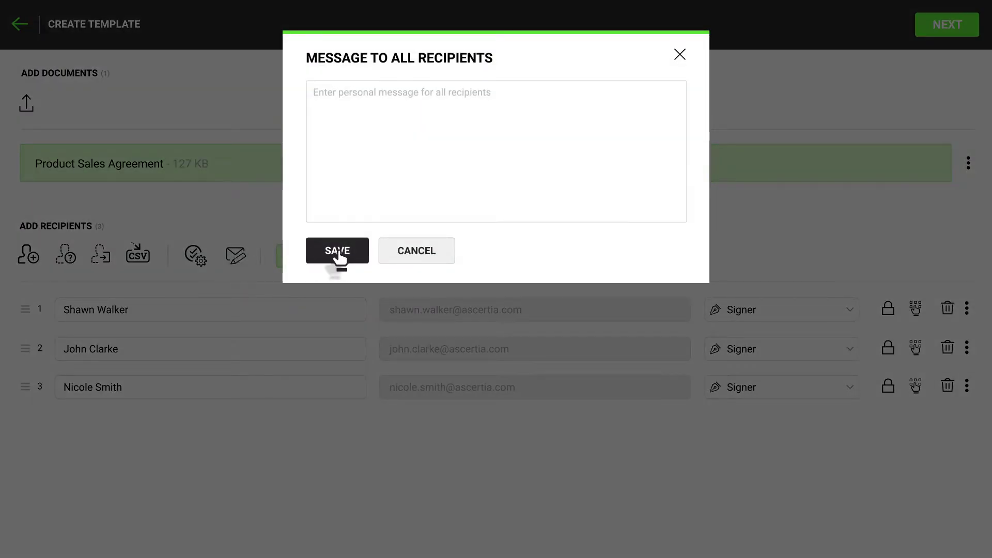
{"action": "left_click", "coordinate": [352, 258]}
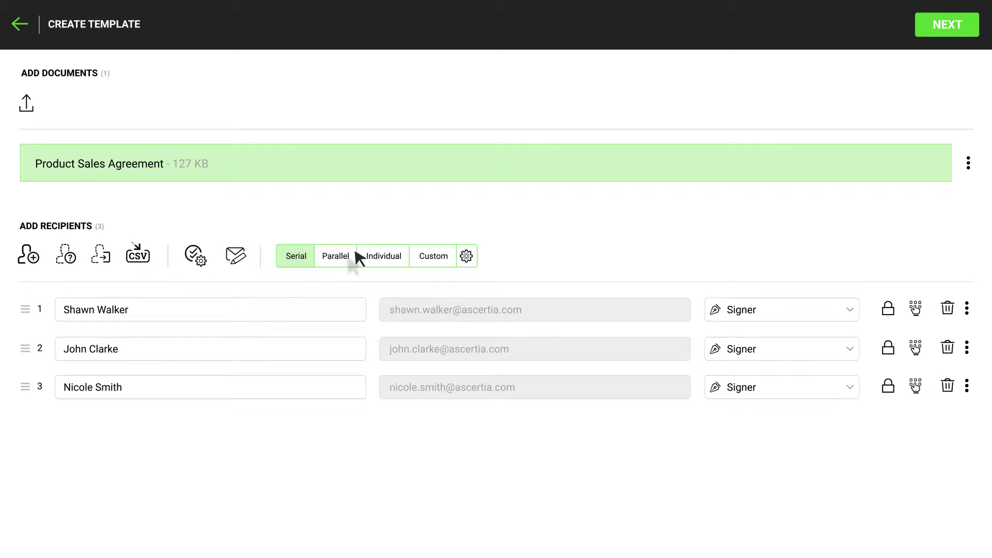
{"action": "left_click", "coordinate": [943, 27]}
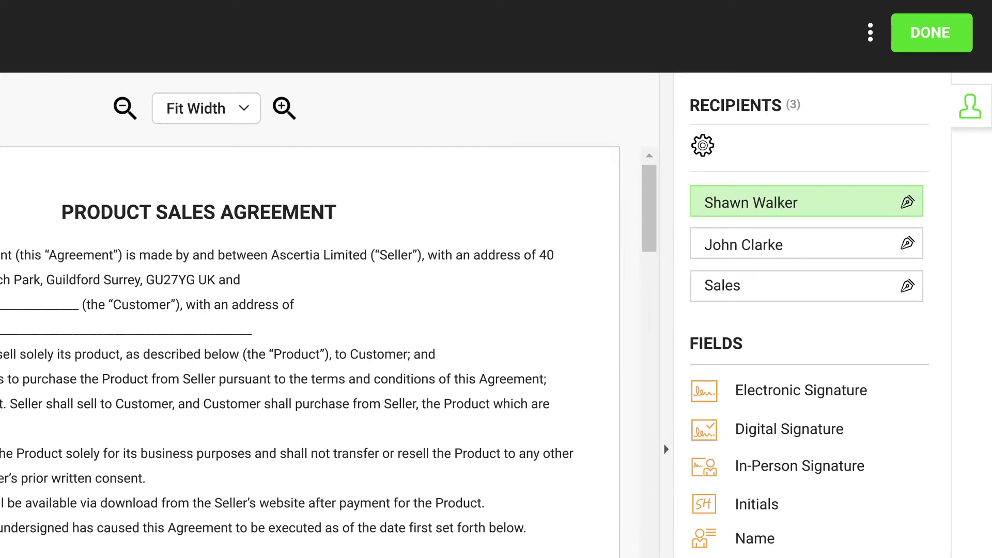
- Place Name, Job Title, Date and Digital Signature fields for Recipient 1, making Name required
{"action": "left_click_drag", "start_coordinate": [847, 348], "coordinate": [354, 389]}
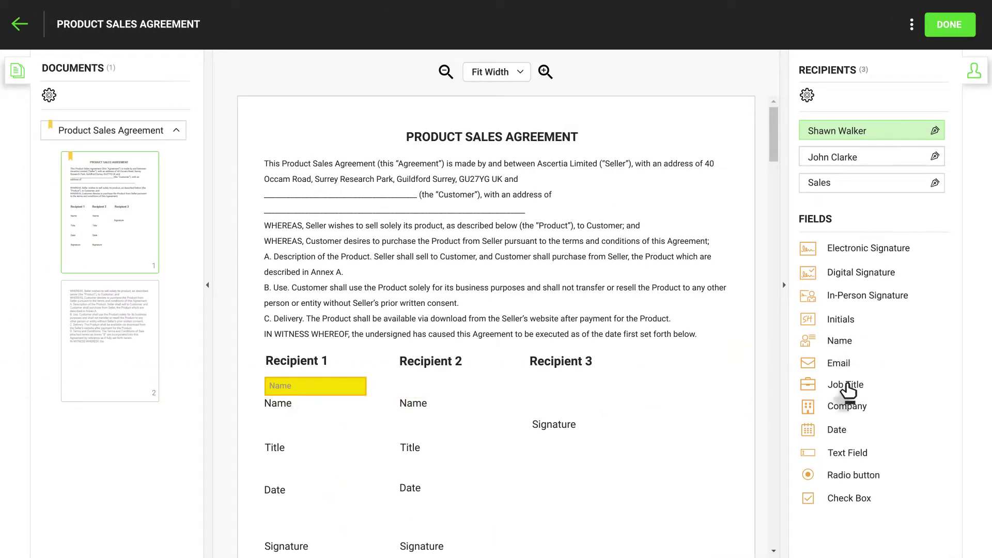
{"action": "left_click_drag", "start_coordinate": [848, 387], "coordinate": [316, 430]}
{"action": "left_click_drag", "start_coordinate": [842, 434], "coordinate": [305, 481]}
{"action": "mouse_move", "coordinate": [848, 274]}
{"action": "left_mouse_down"}
{"action": "mouse_move", "coordinate": [310, 514]}
{"action": "mouse_move", "coordinate": [316, 527]}
{"action": "left_mouse_up"}
{"action": "left_click", "coordinate": [338, 365]}
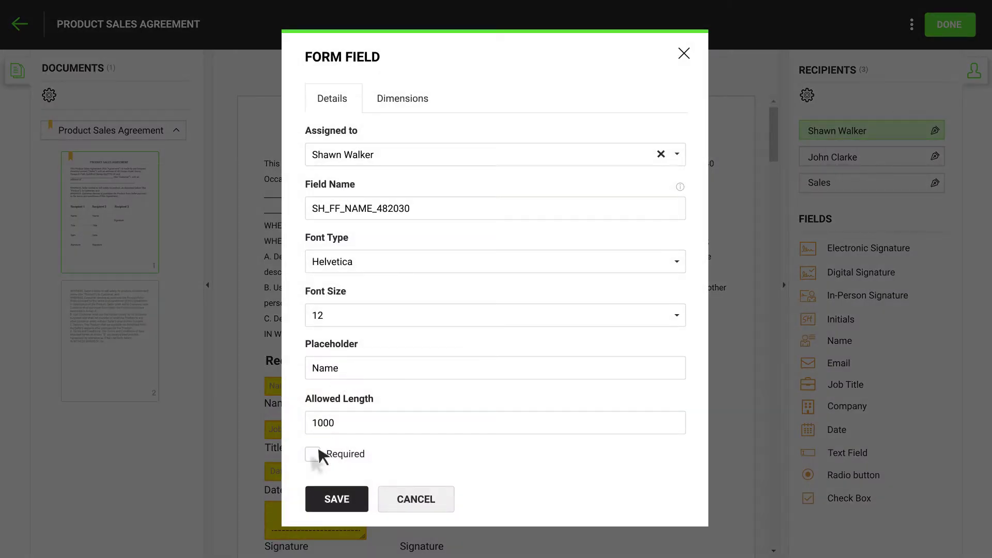
{"action": "left_click", "coordinate": [312, 454]}
{"action": "left_click", "coordinate": [337, 498]}
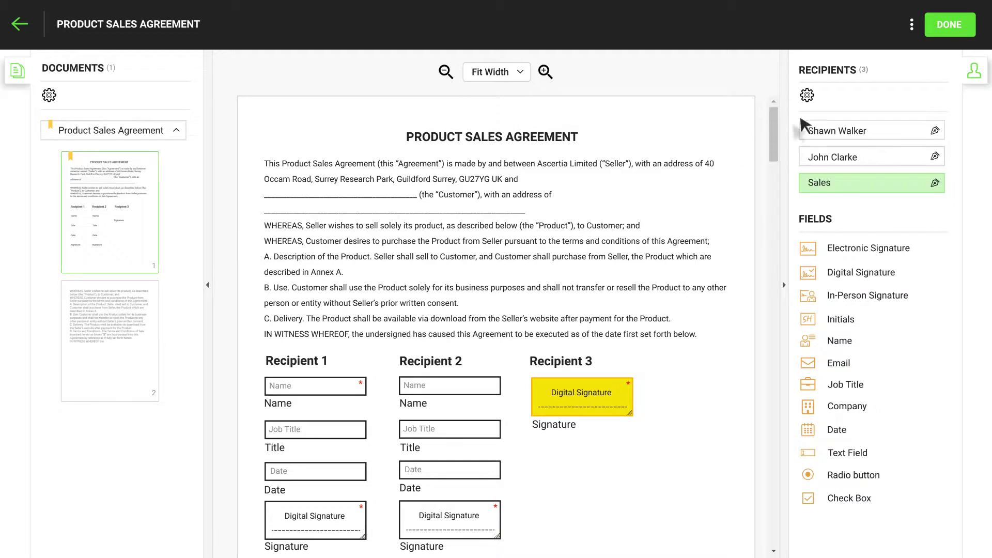
- Save the 'Sales Agreement' template with the description 'Corporate sales agreement 2018'
{"action": "left_click", "coordinate": [946, 30]}
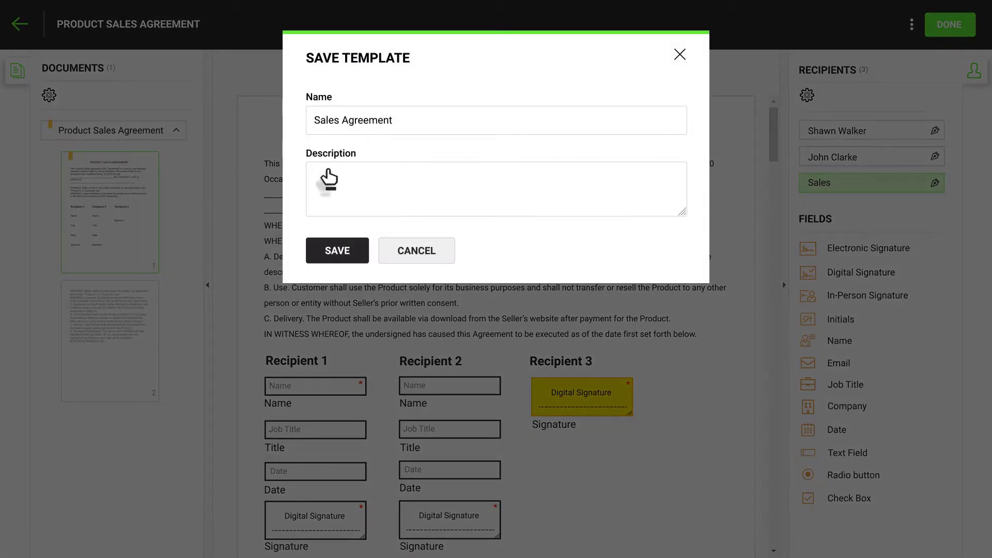
{"action": "left_click", "coordinate": [388, 178]}
{"action": "type", "text": "Corporate sales agreement 2018"}
{"action": "left_click", "coordinate": [482, 228]}
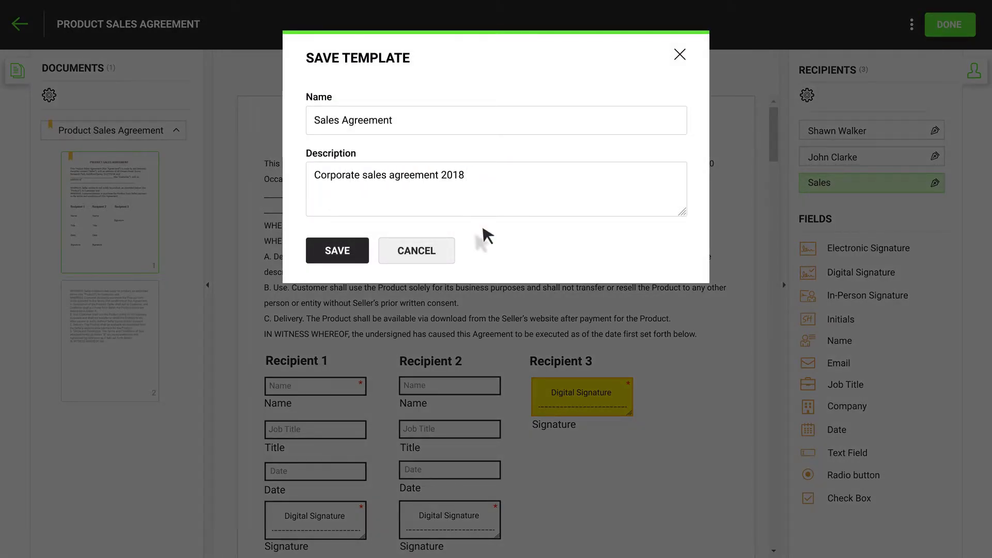
{"action": "left_click", "coordinate": [337, 252]}
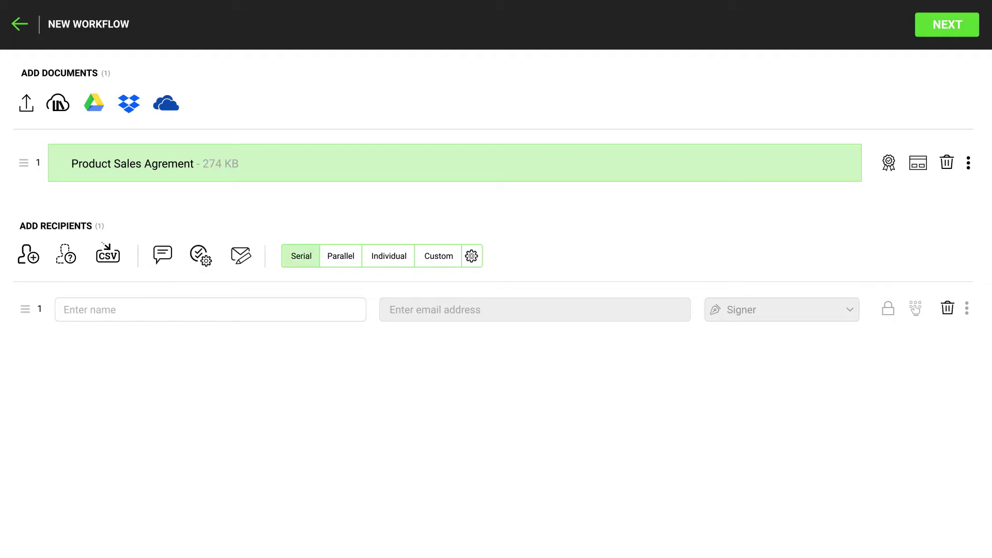
- Apply the Sales Agreement template to the uploaded agreement document
{"action": "left_click", "coordinate": [920, 166]}
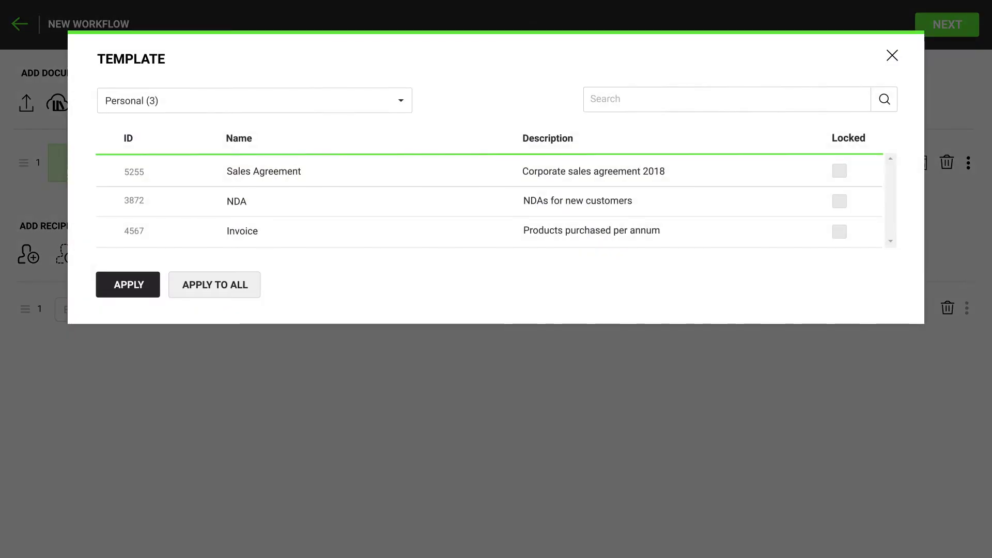
{"action": "left_click", "coordinate": [103, 176]}
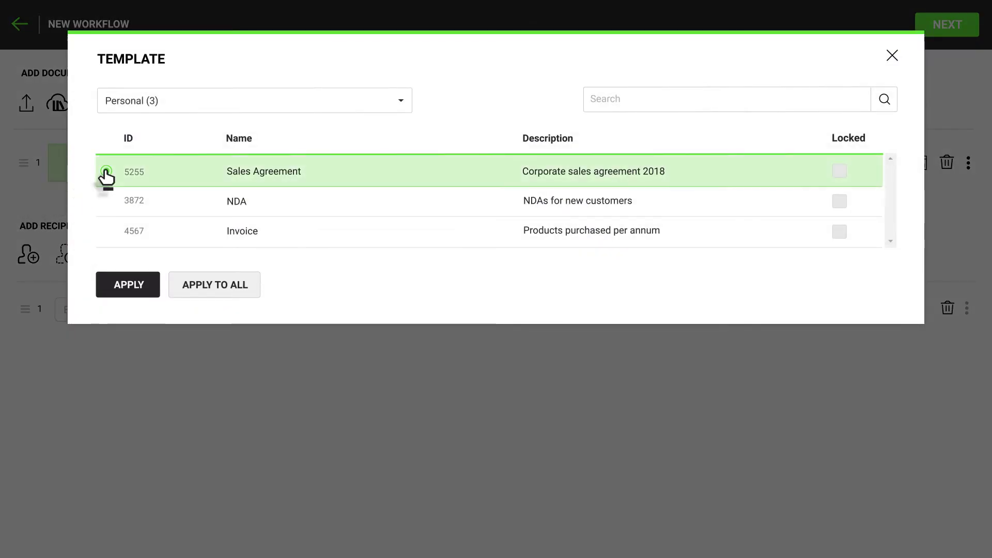
{"action": "left_click", "coordinate": [109, 288]}
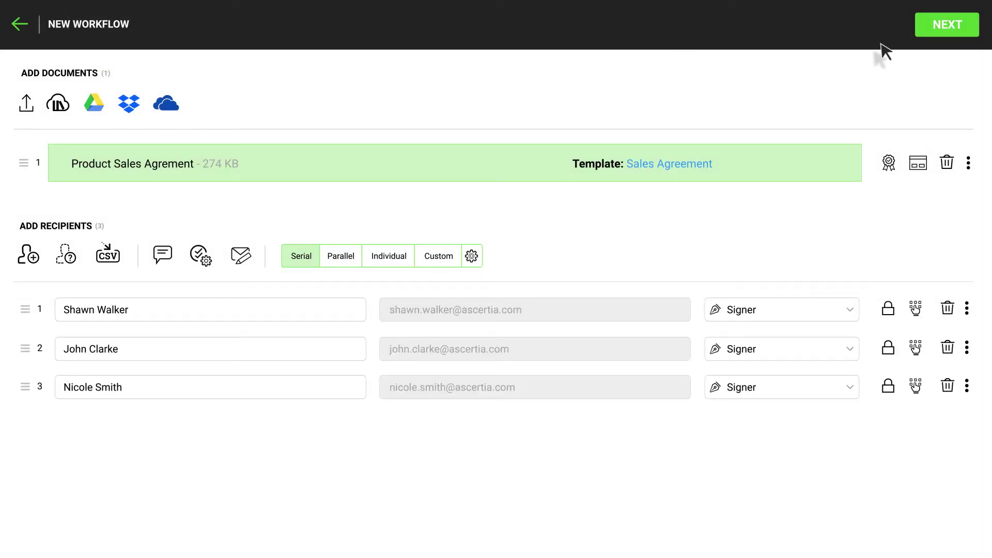
{"action": "left_click", "coordinate": [958, 27]}
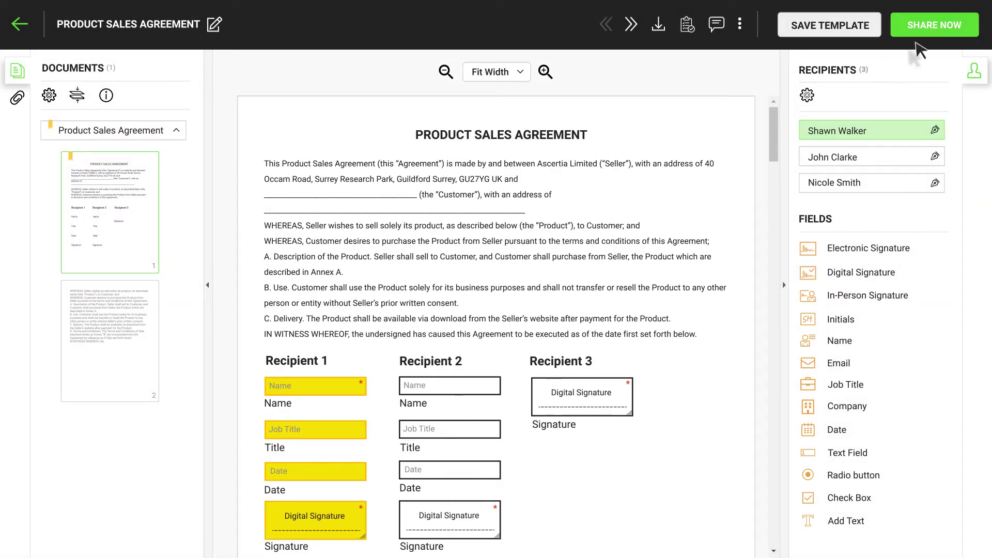
- Share the Product Sales Agreement with the three signers
{"action": "left_click", "coordinate": [941, 30]}
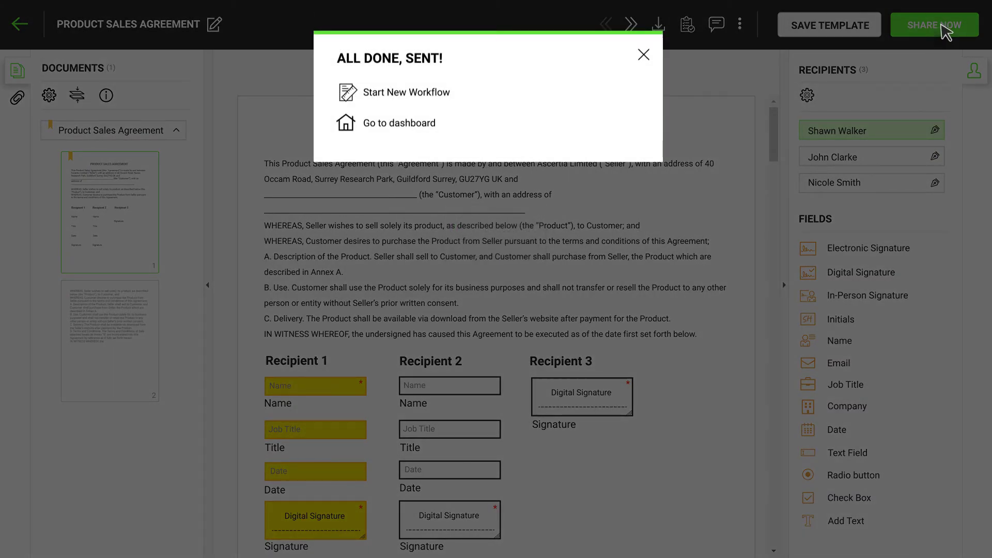